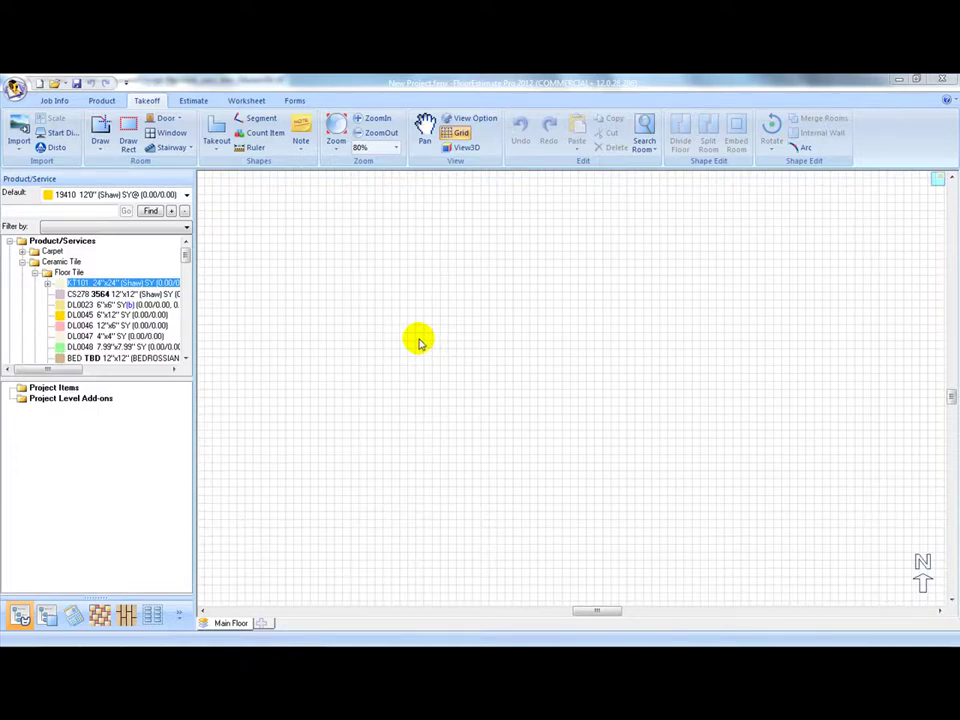
- Open the Product/Services database and select Floor Tile under Ceramic Tile
left_click(16, 89)
mouse_move(48, 302)
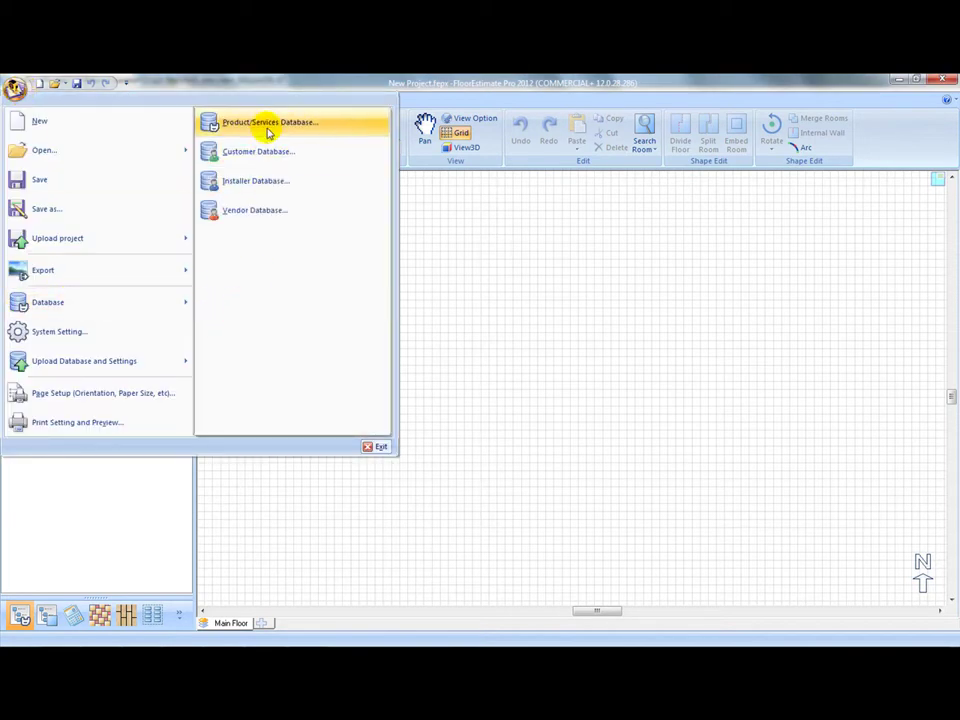
left_click(268, 123)
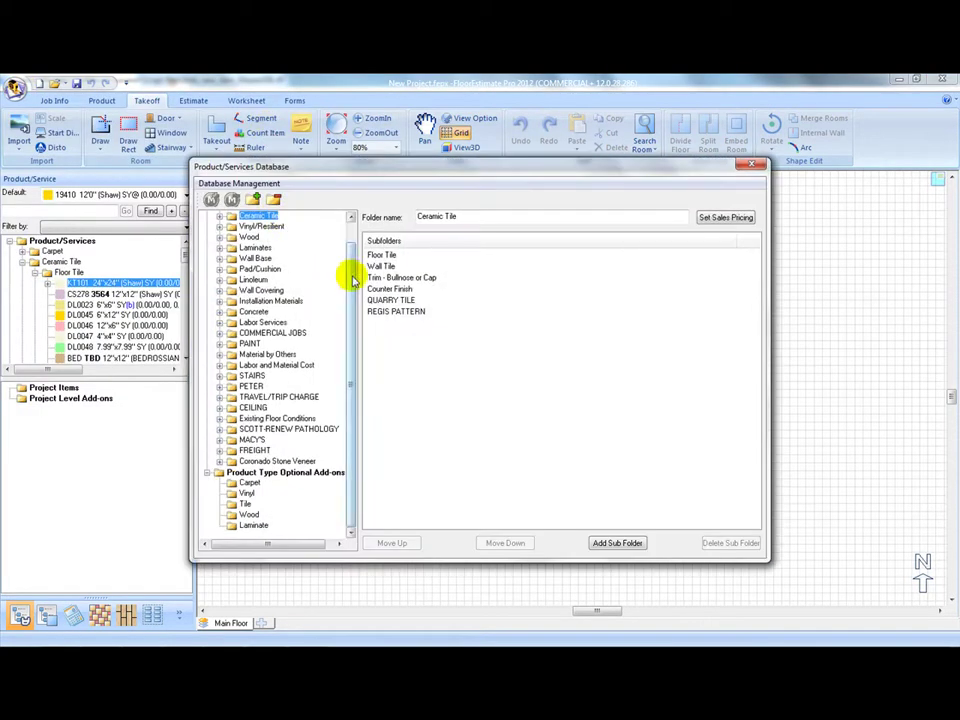
scroll(349, 270, "up", 2)
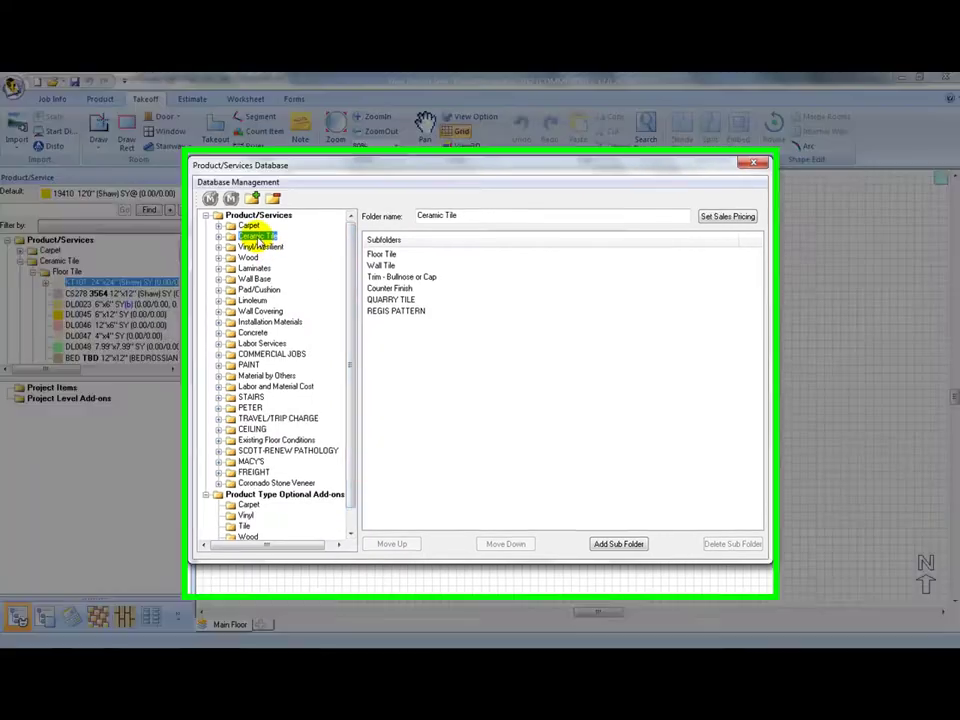
double_click(257, 237)
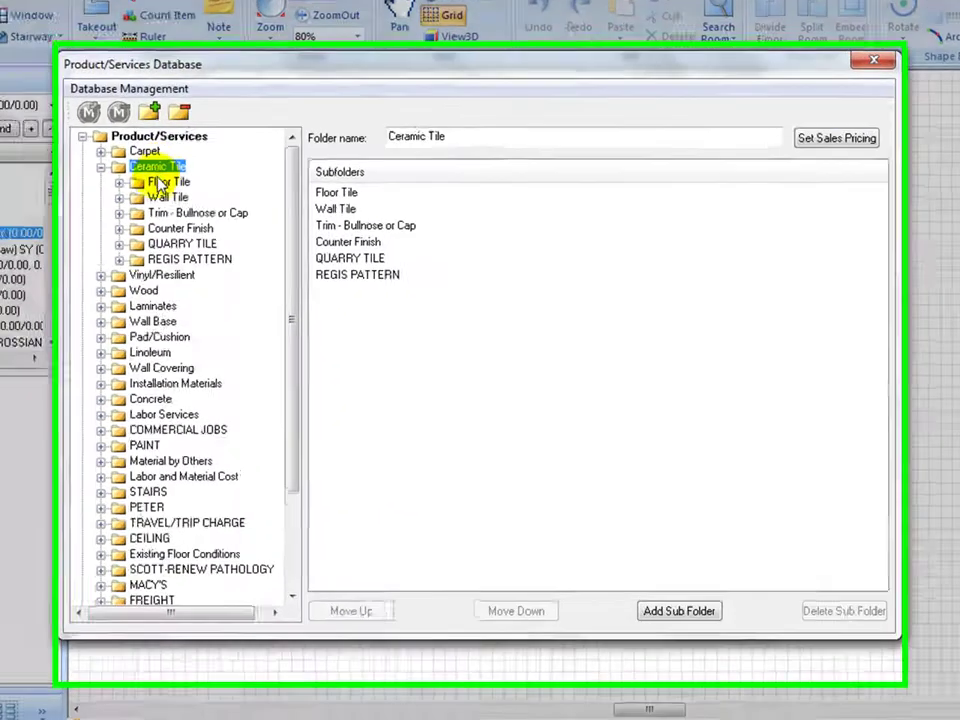
left_click(258, 248)
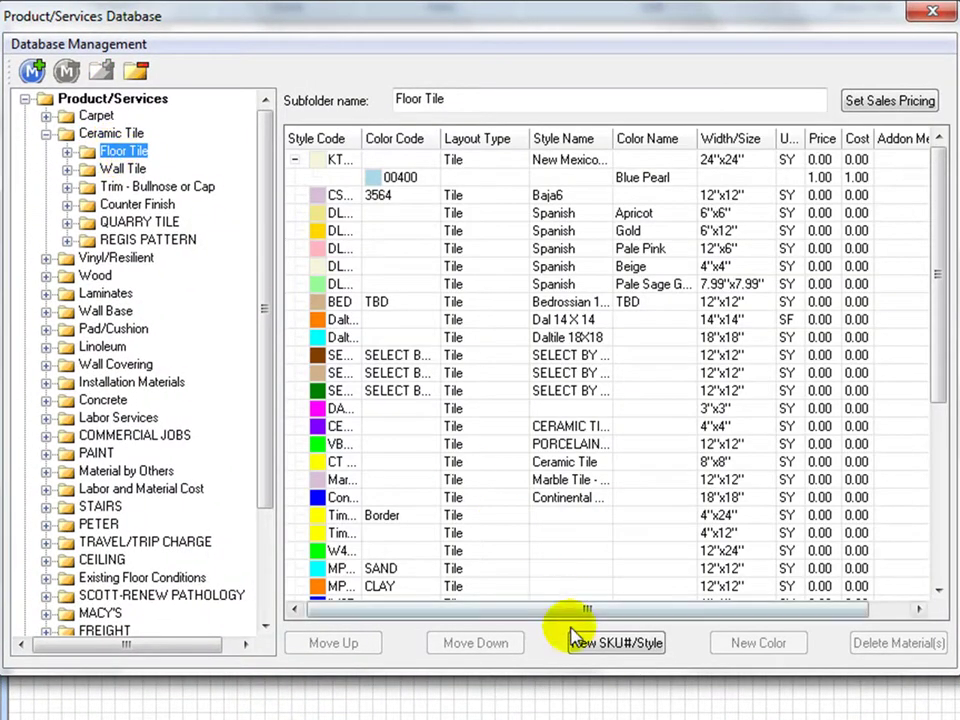
- Create a new Tile-type item with style code CT-101 and open its details
left_click(590, 648)
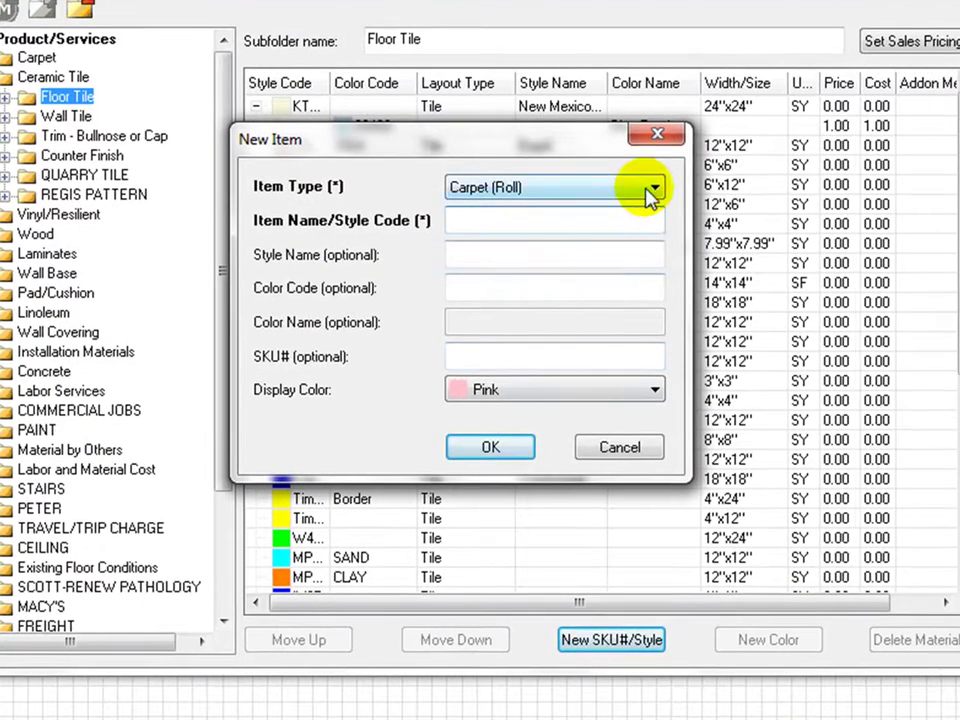
left_click(650, 193)
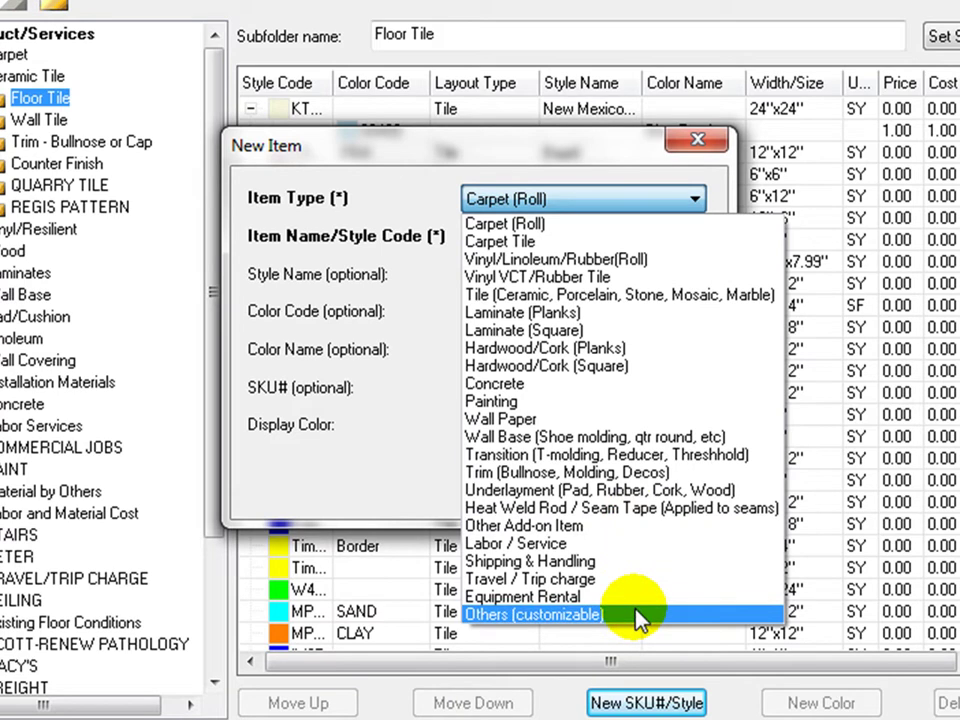
left_click(569, 294)
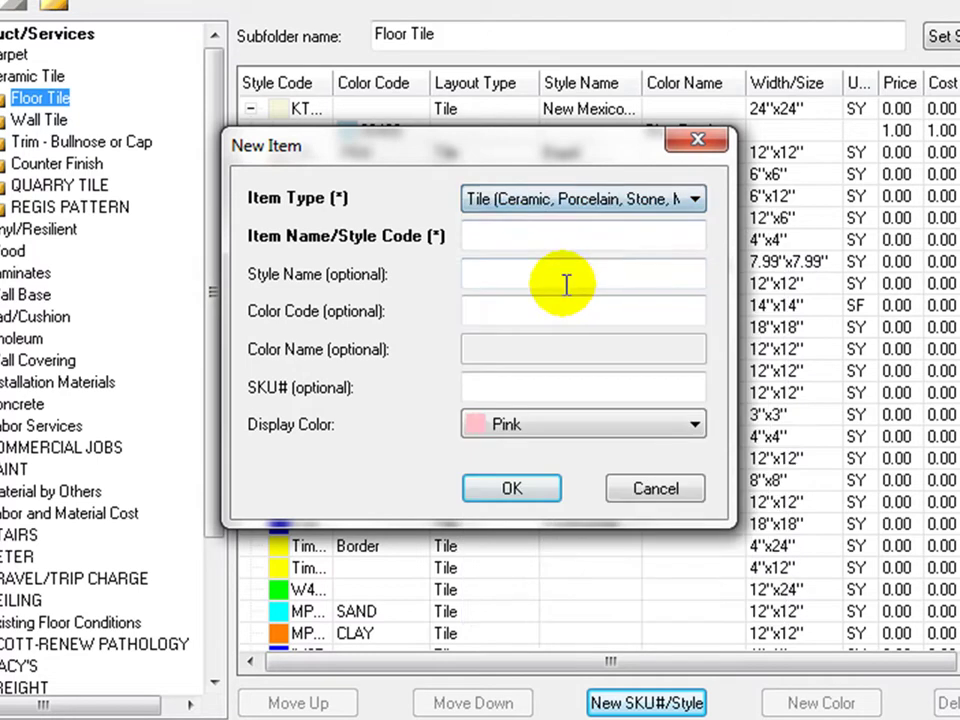
left_click(610, 235)
type("CT-")
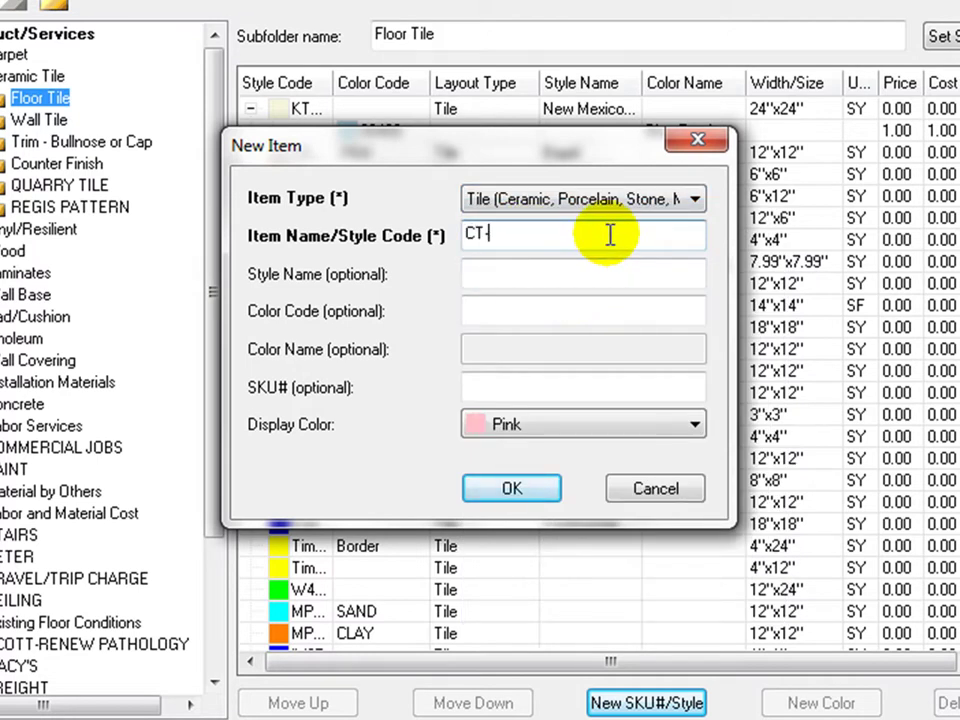
type("101")
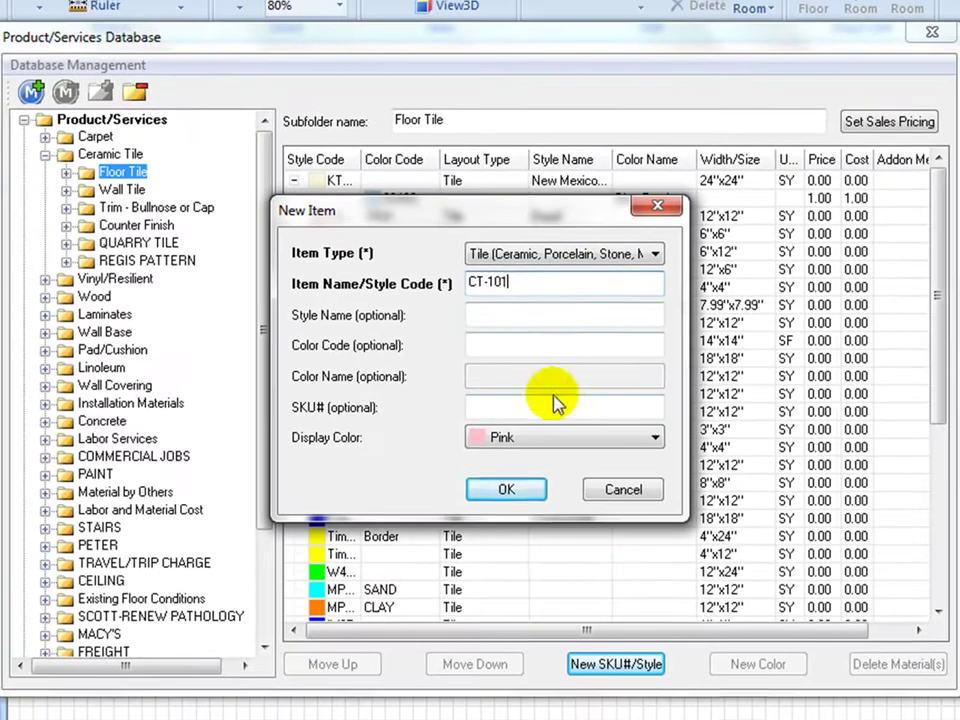
left_click(525, 492)
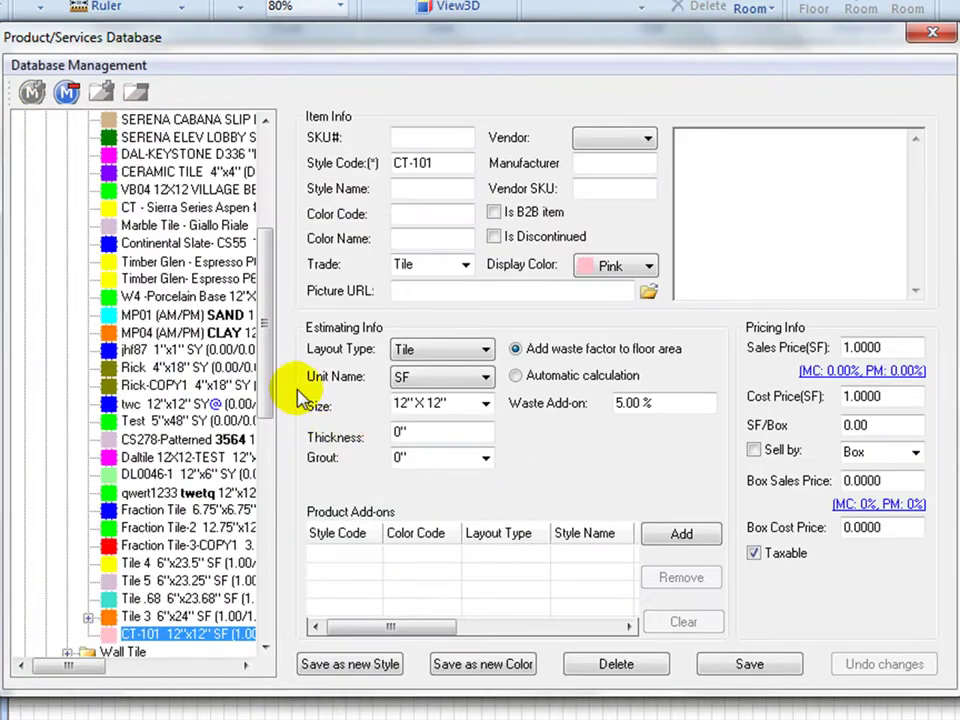
- Change CT-101's display colour from pink to Cyan
left_click_drag(264, 378, 262, 455)
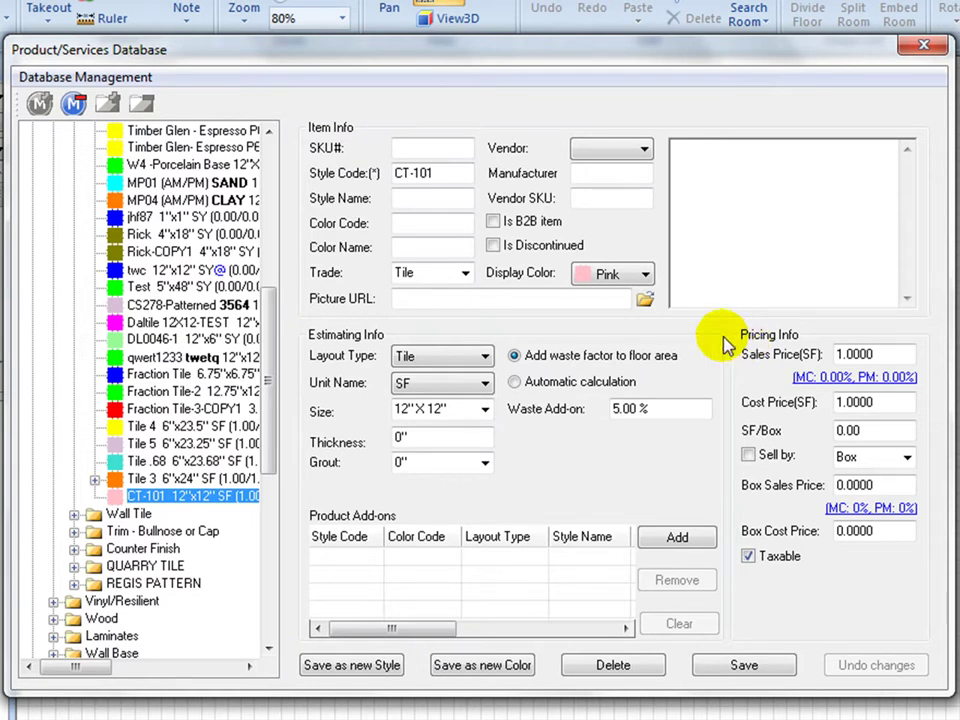
left_click(425, 150)
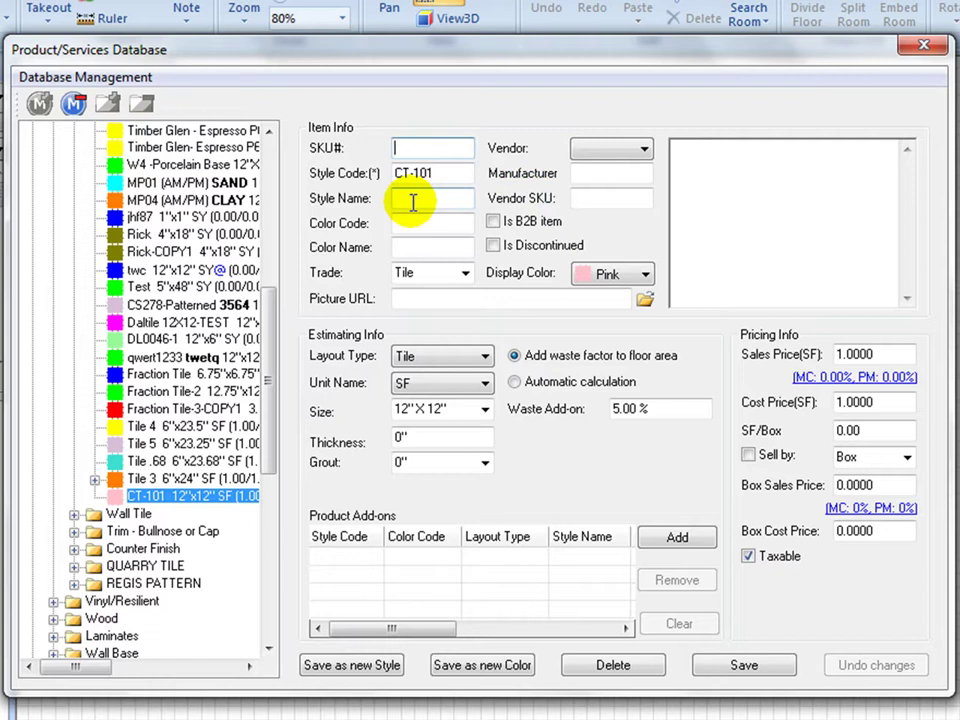
left_click(632, 278)
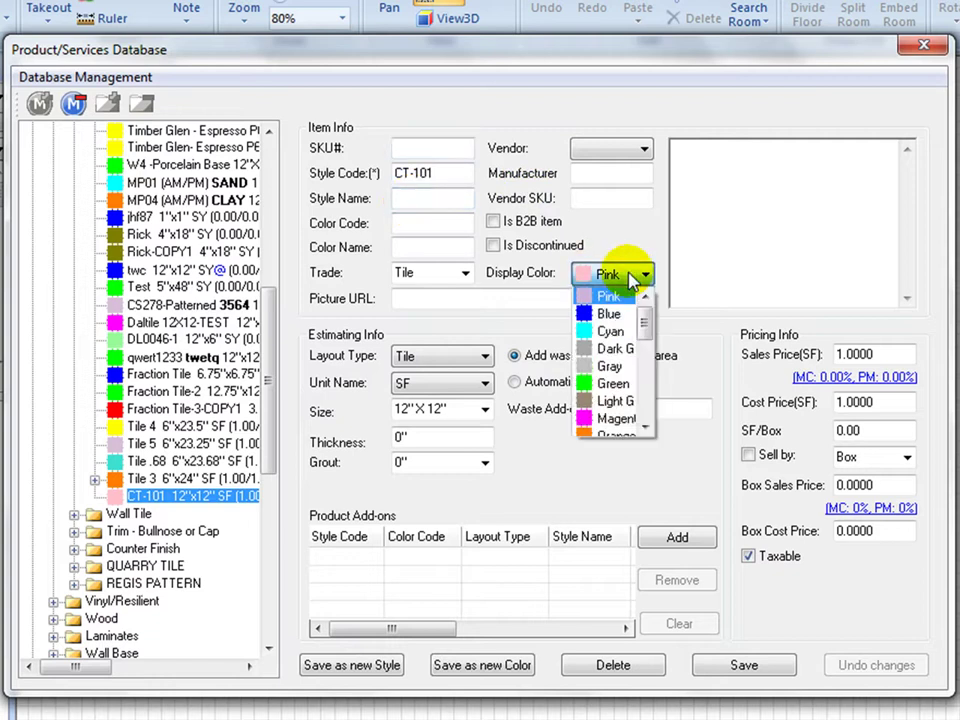
left_click(604, 333)
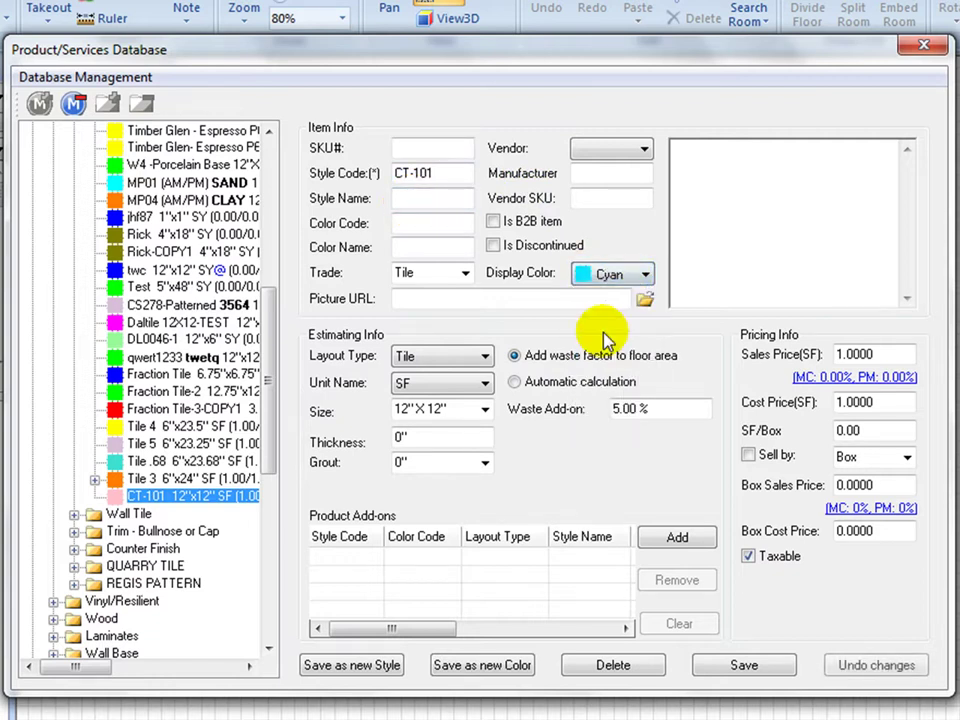
- Review the trade choices and leave Is Discontinued unchecked
left_click(465, 281)
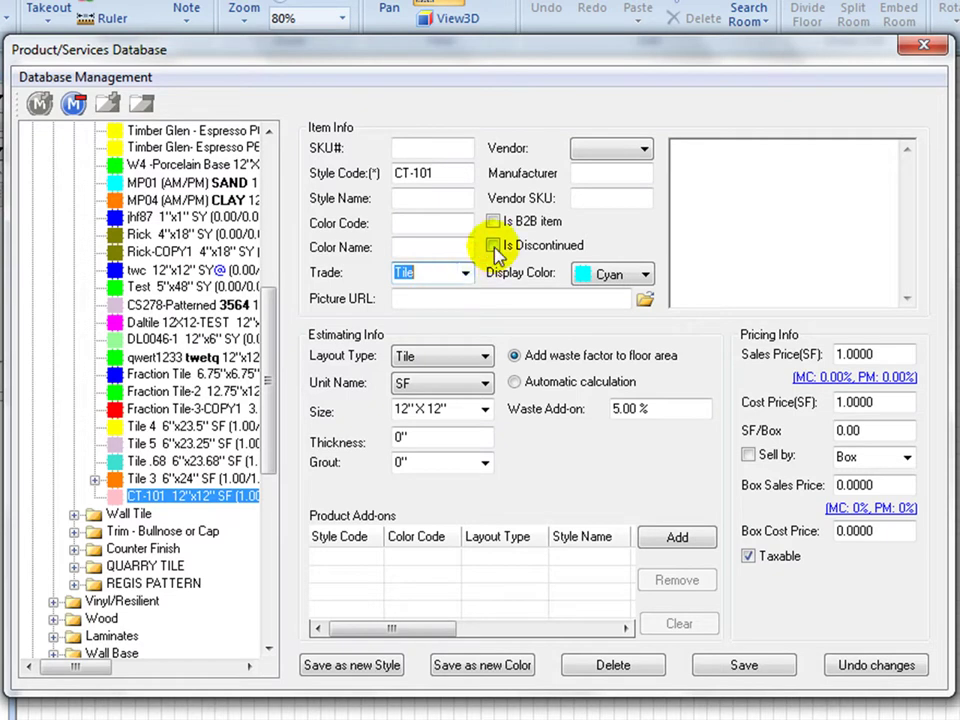
left_click(496, 248)
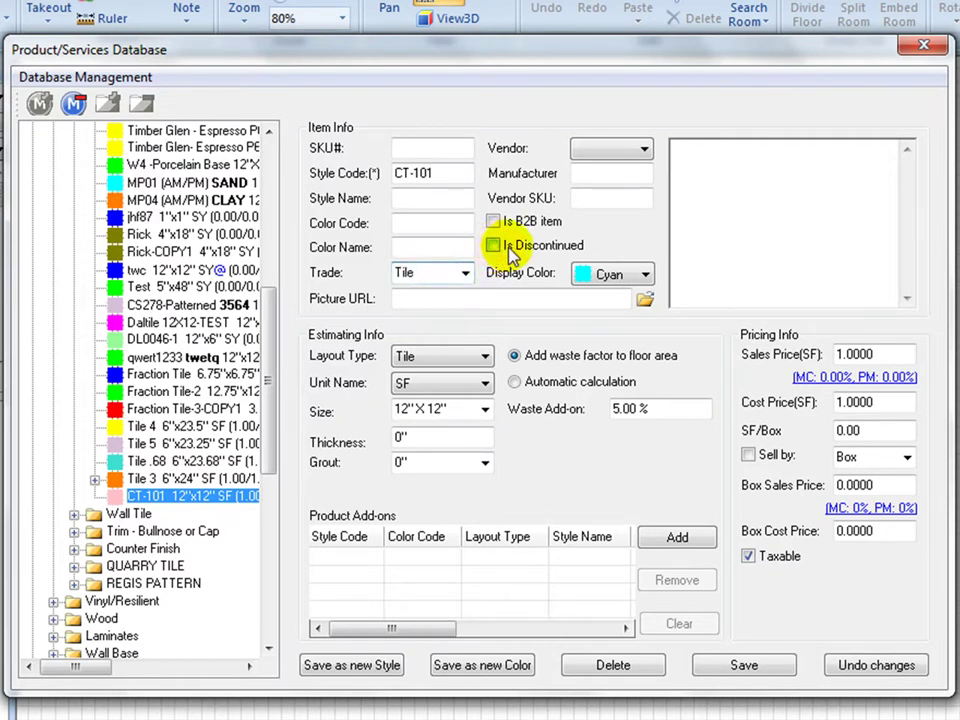
left_click(512, 254)
- Attach CERAM_style.jpg from Pictures > Tiles as CT-101's picture and check the preview
left_click(644, 301)
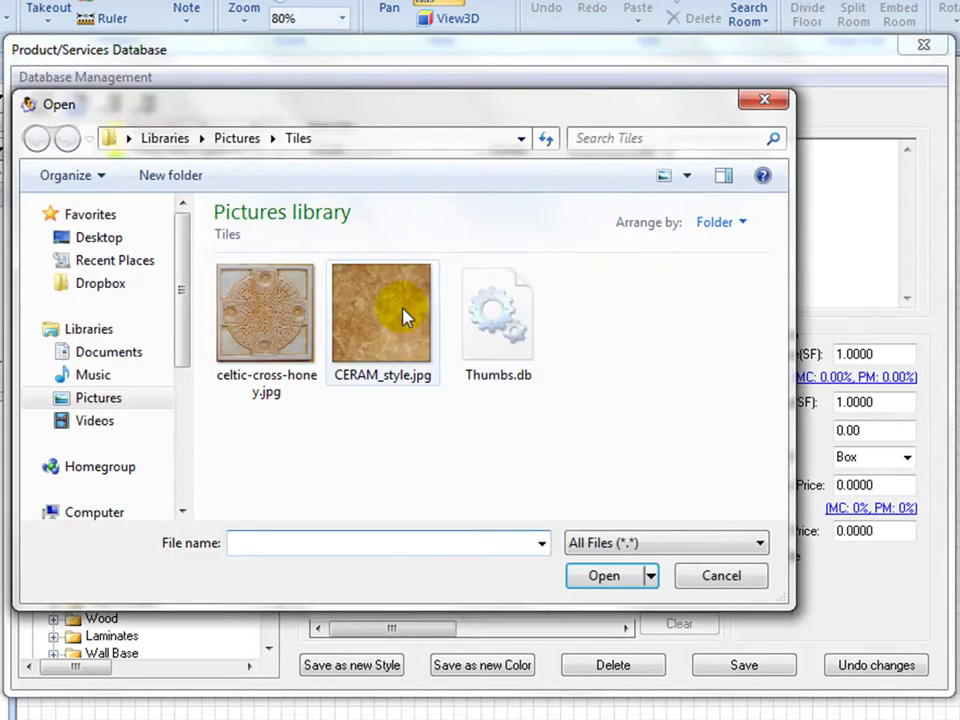
left_click(405, 318)
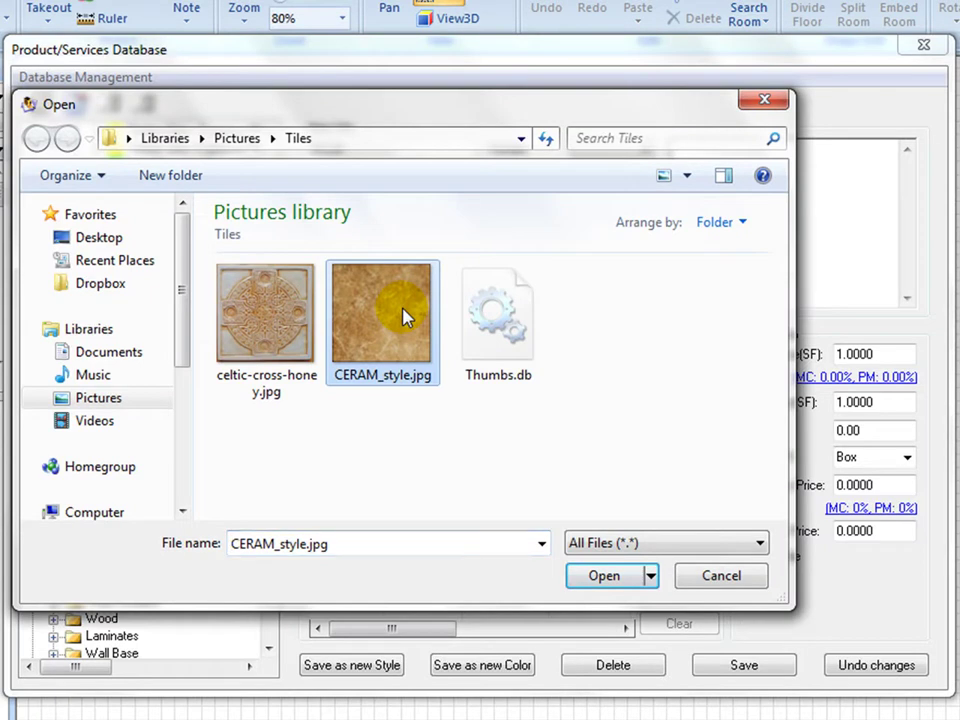
left_click(603, 579)
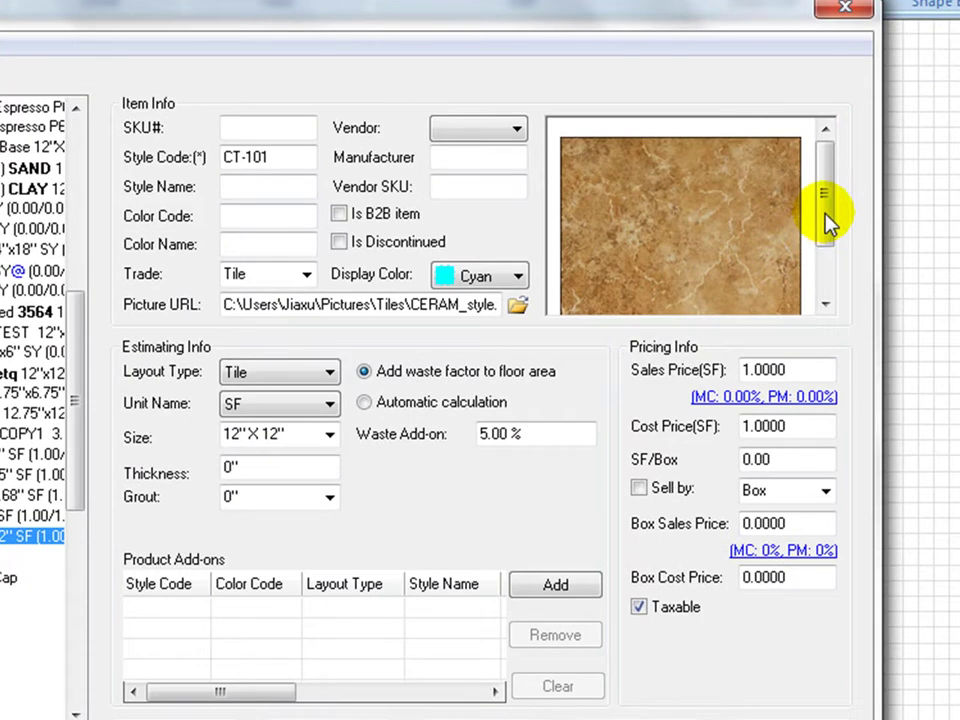
mouse_move(825, 212)
left_mouse_down()
mouse_move(831, 268)
mouse_move(821, 285)
left_mouse_up()
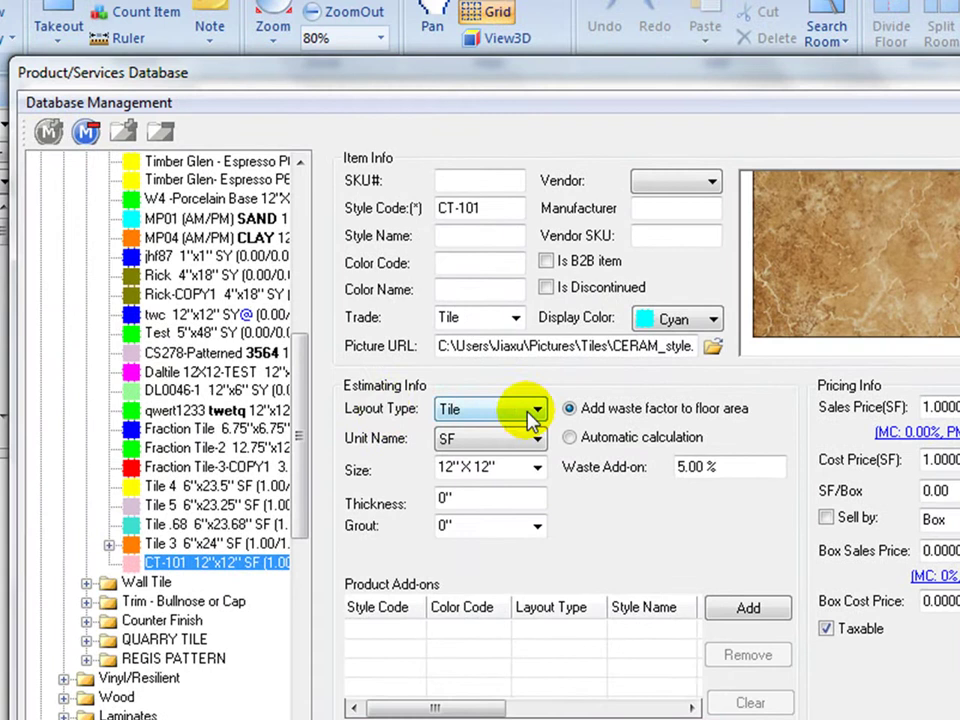
- Set the layout type to Tile and keep SF as the unit, with a 16"×16" size
left_click(537, 411)
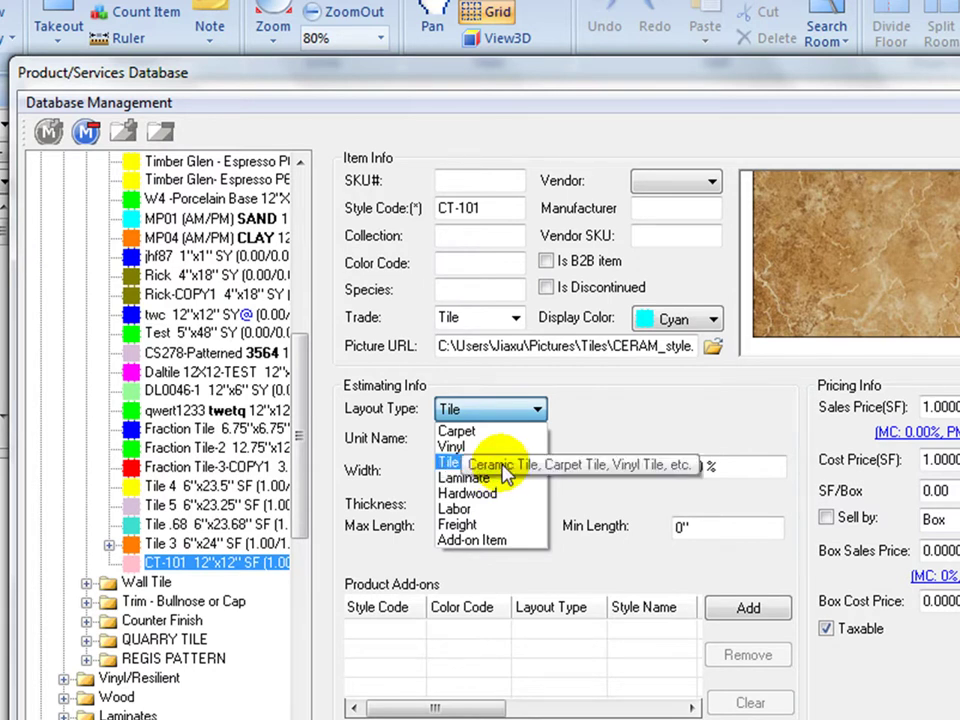
left_click(452, 466)
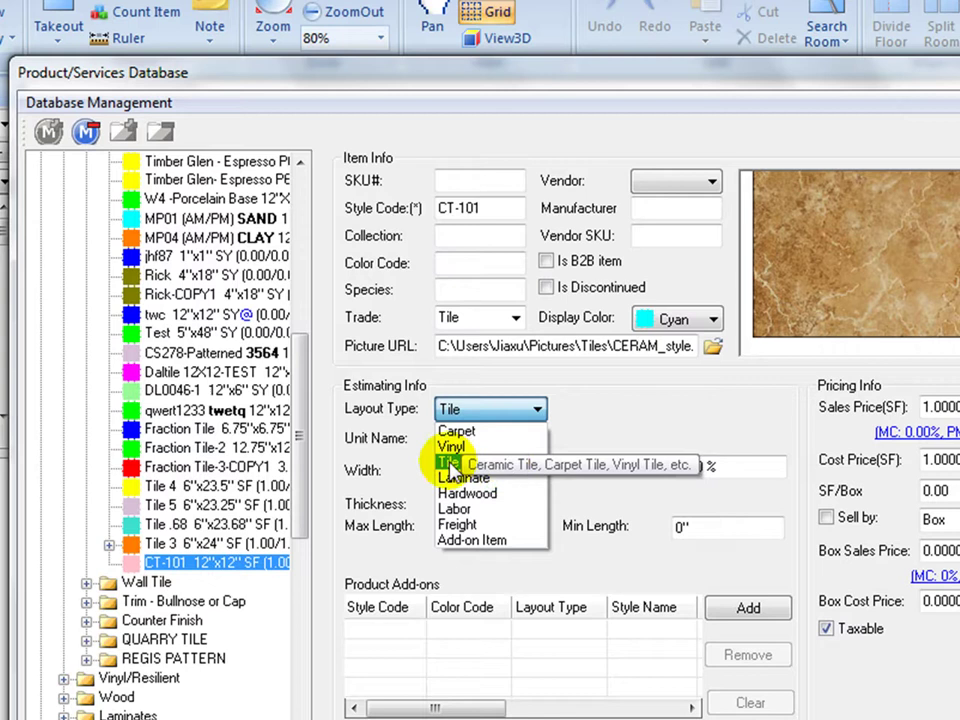
left_click(452, 466)
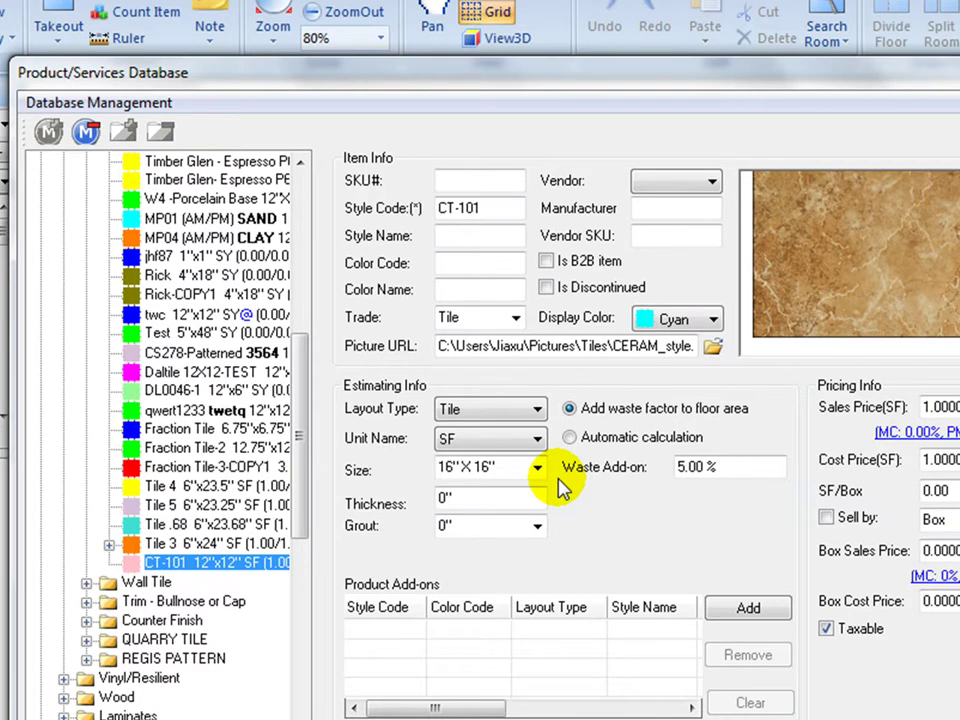
left_click(537, 441)
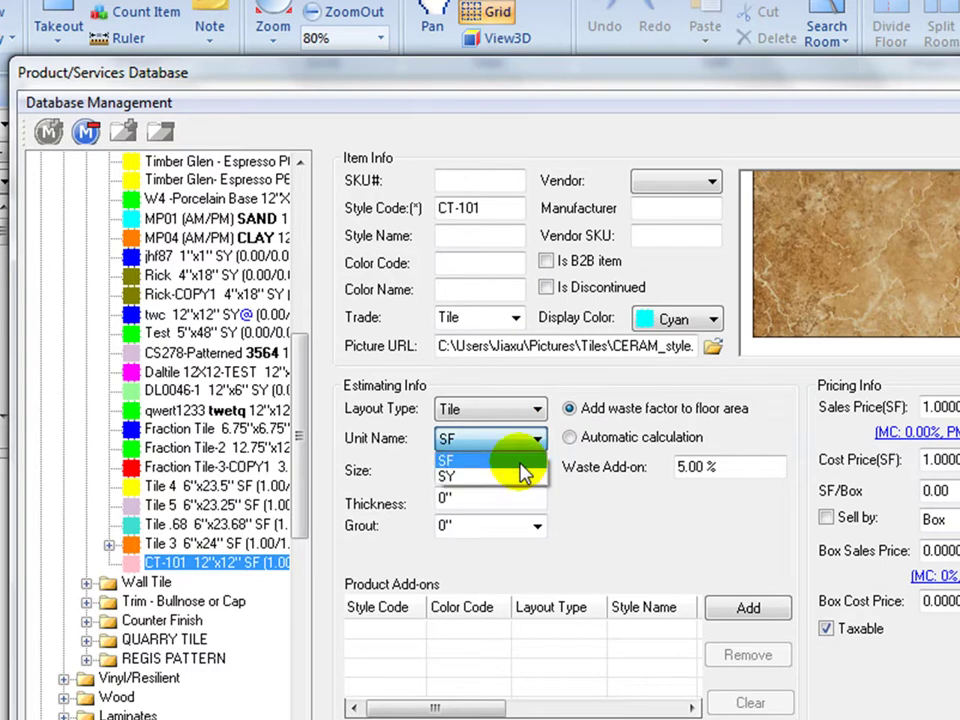
left_click(520, 462)
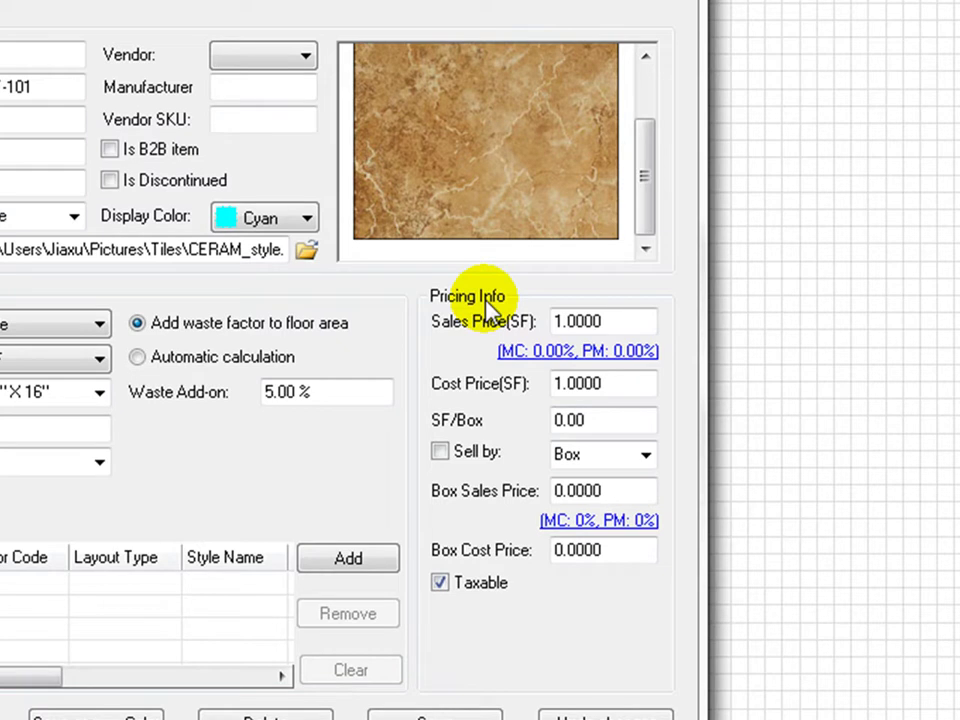
- Change the per-SF sales price's leading digit to 2, making it 2.0000
left_click_drag(562, 321, 537, 320)
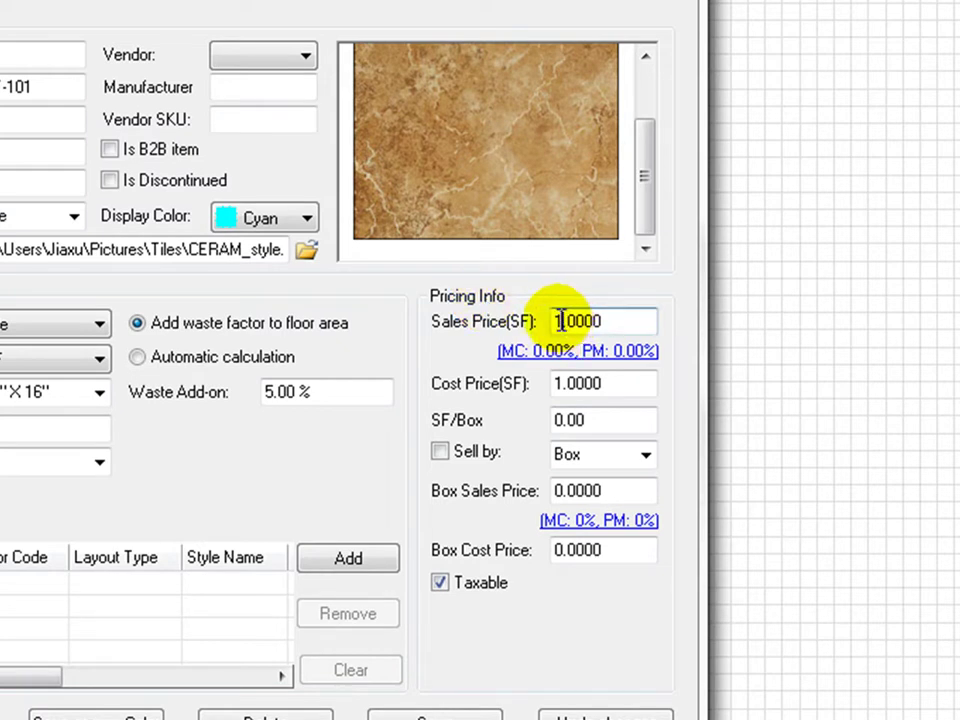
type("2")
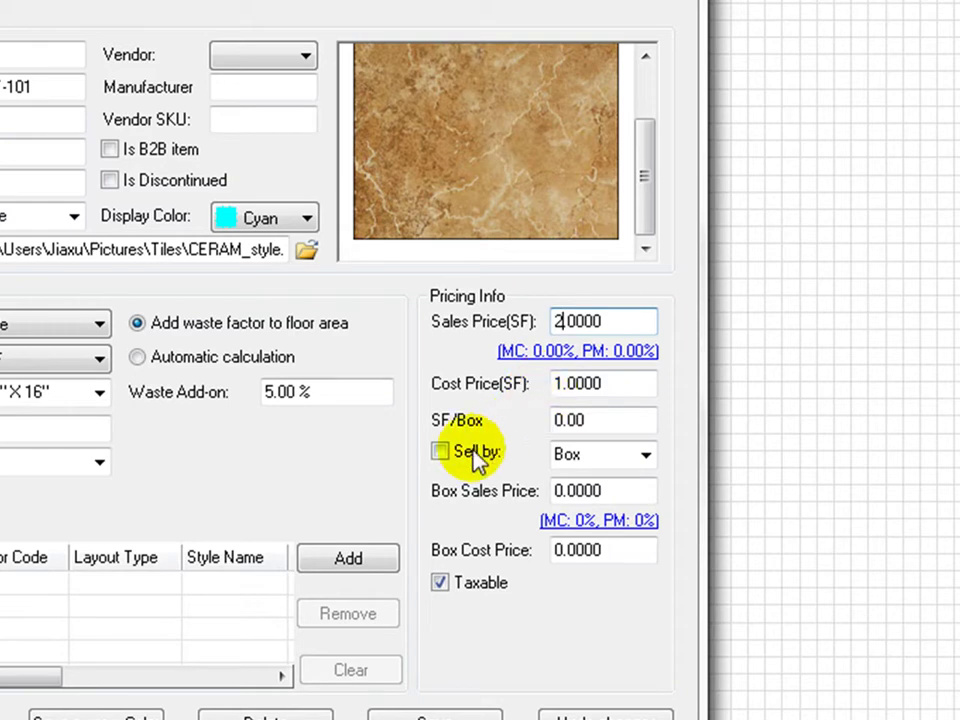
- Enable selling by Box, dismissing the warning, with 21 SF per box
left_click(440, 455)
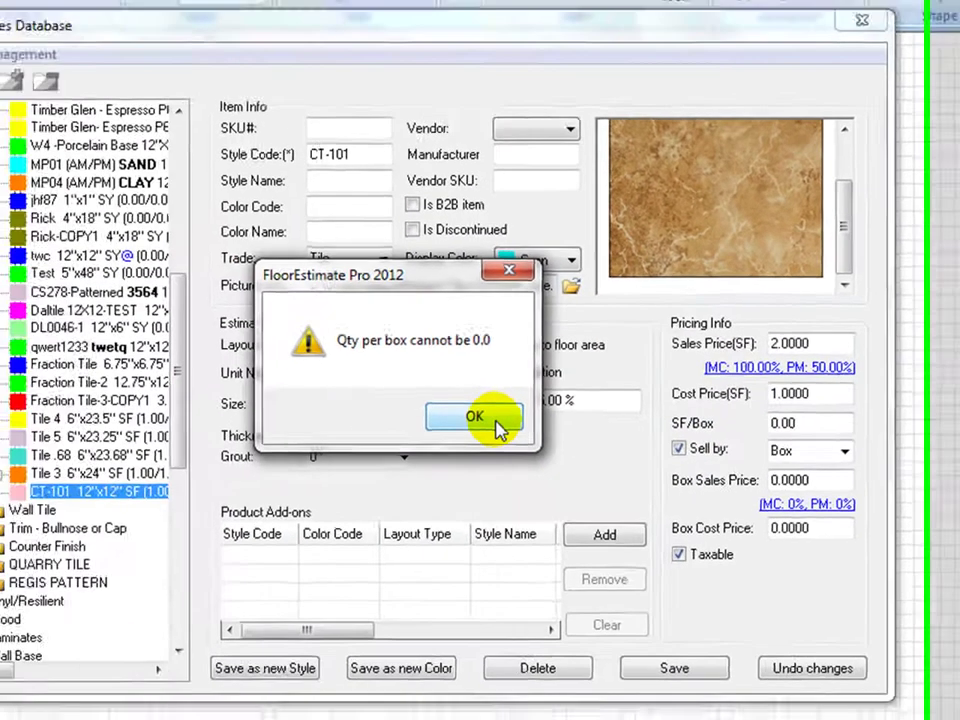
left_click(843, 418)
left_click(888, 450)
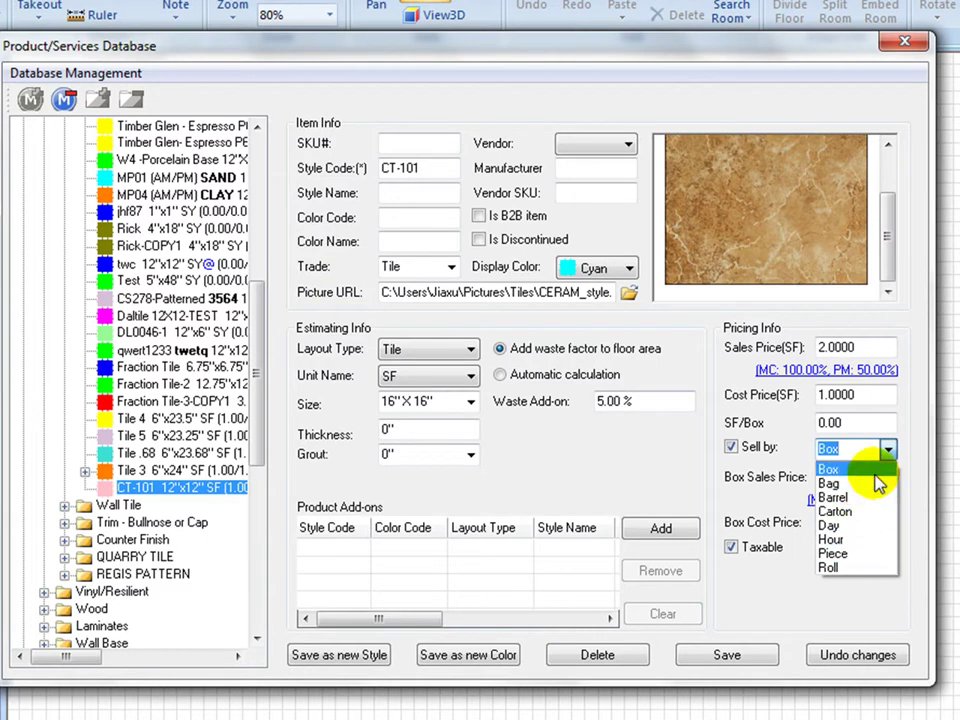
left_click(862, 470)
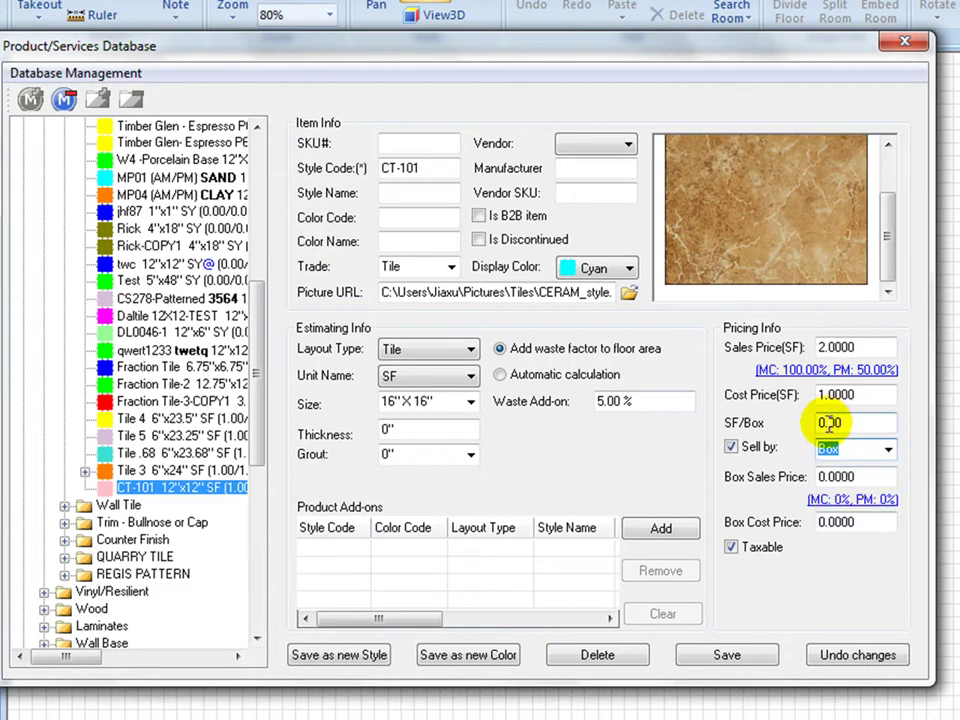
left_click(829, 423)
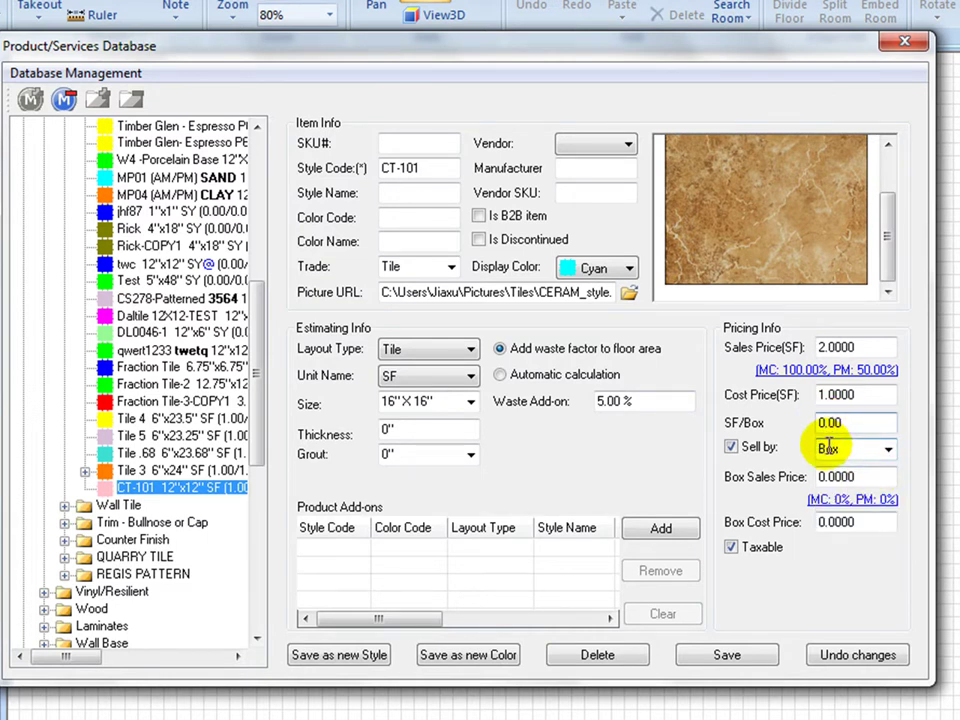
type("21")
- Set the box sales price to 42.0000 and box cost price to 21.0000
left_click(826, 477)
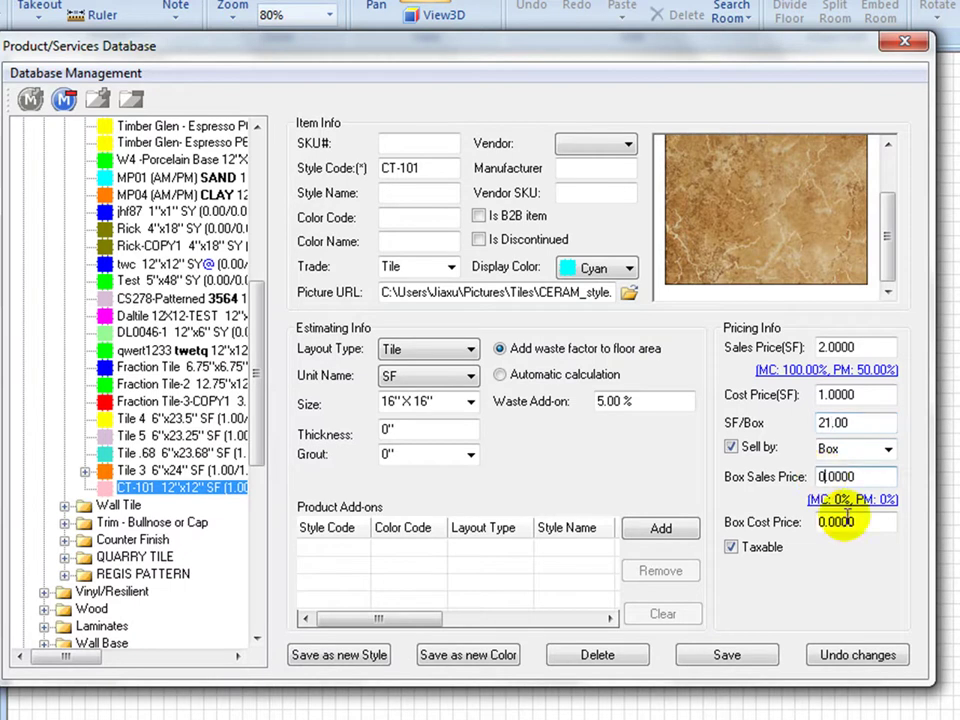
key("BackSpace")
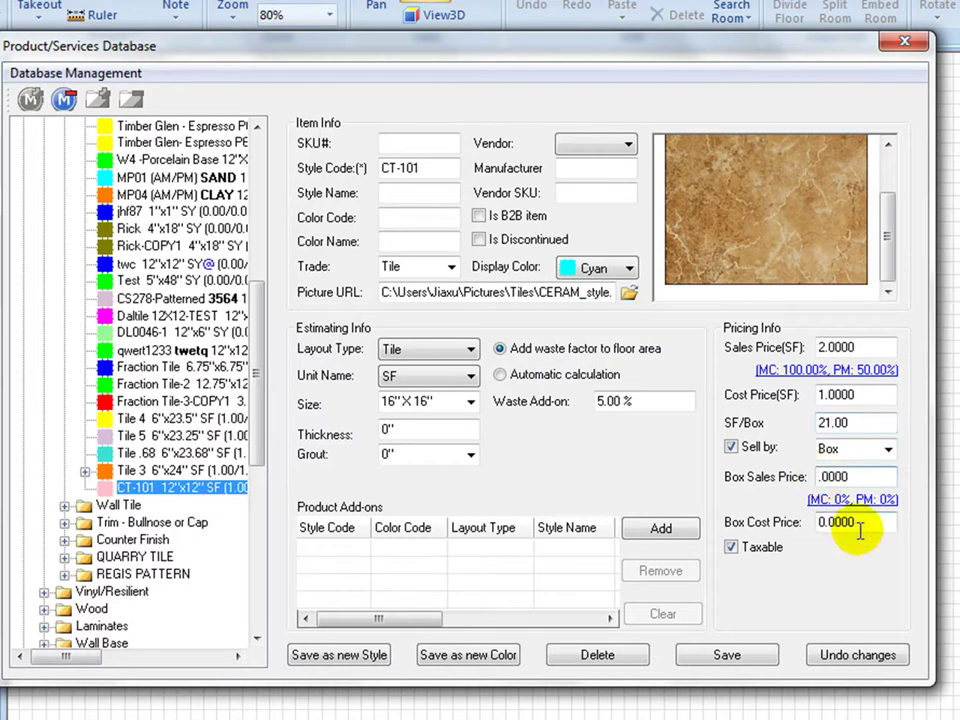
type("42")
left_click(827, 521)
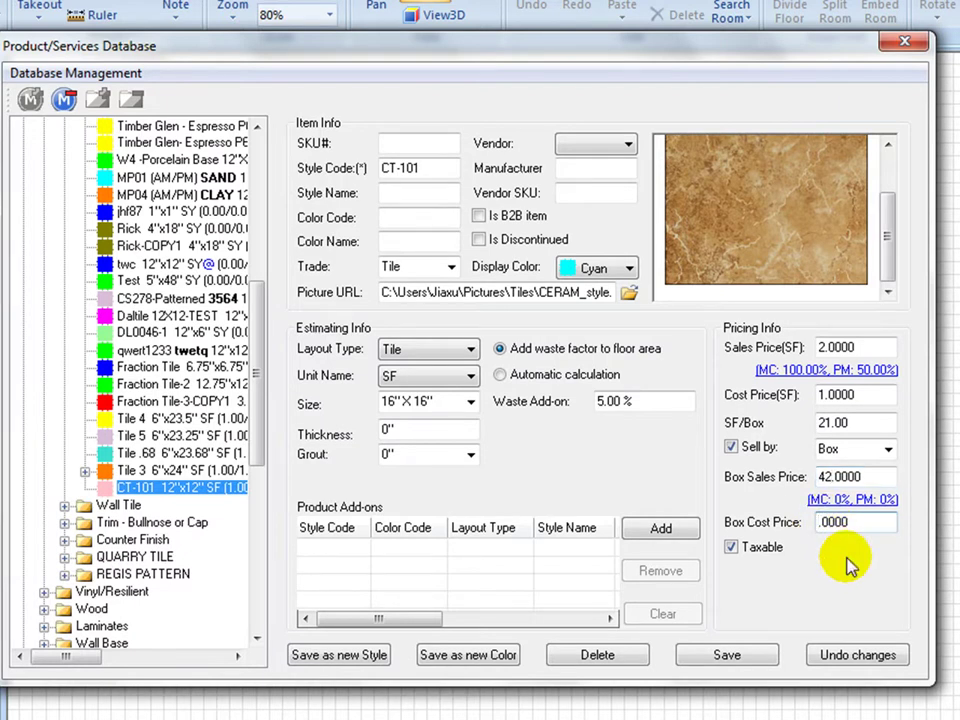
key("BackSpace")
type("21")
- In Set Sales Price, leave the markup at 10% and switch to profit margin pricing
left_click(825, 372)
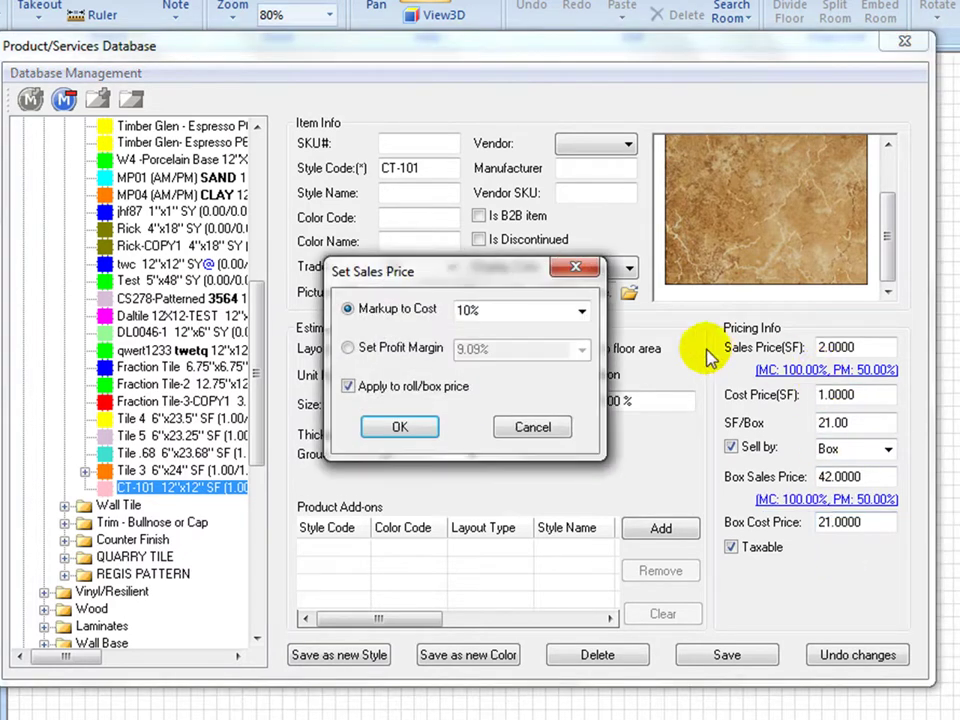
left_click(581, 312)
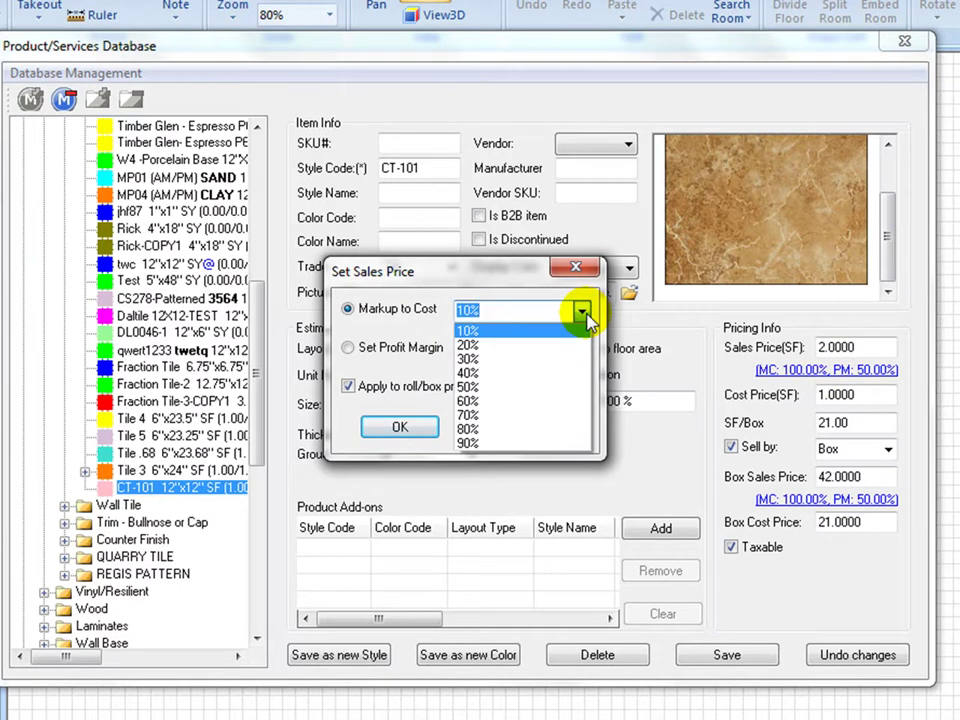
left_click(580, 312)
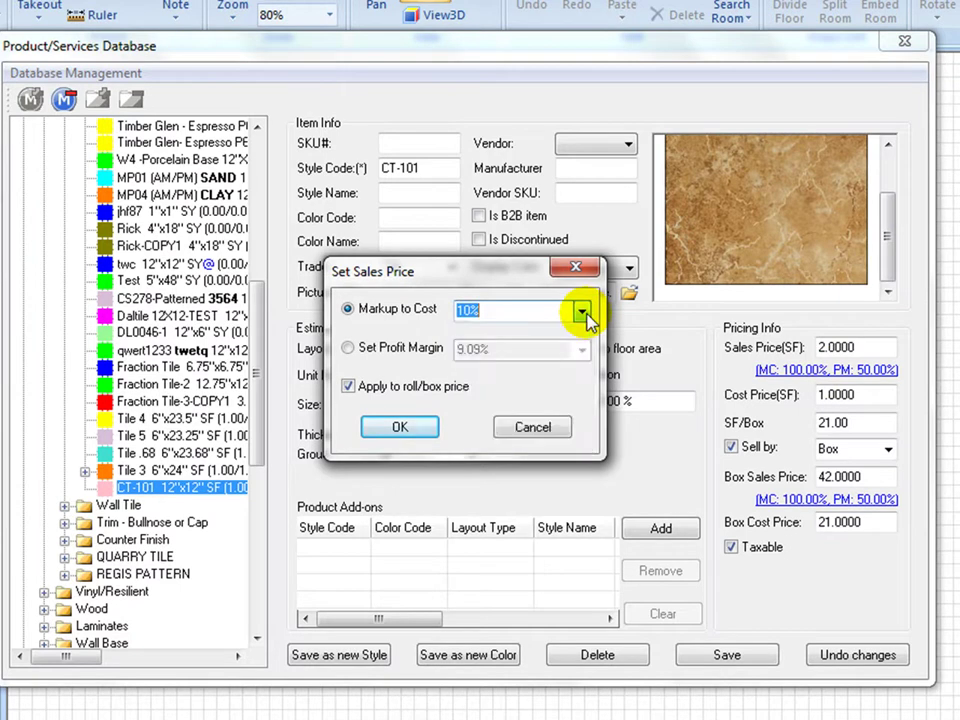
left_click(349, 350)
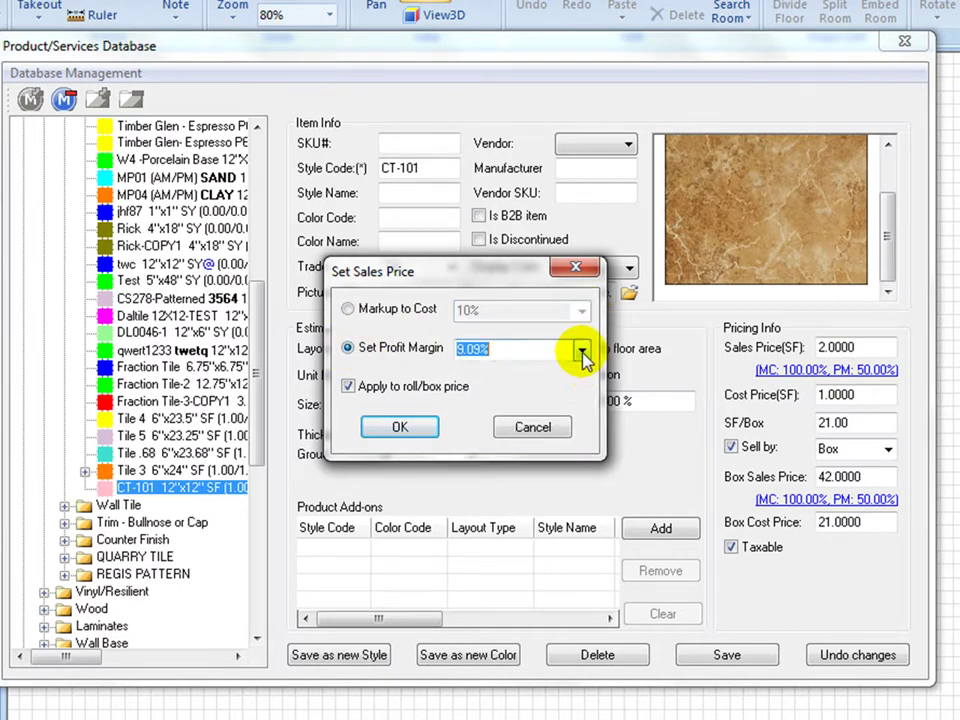